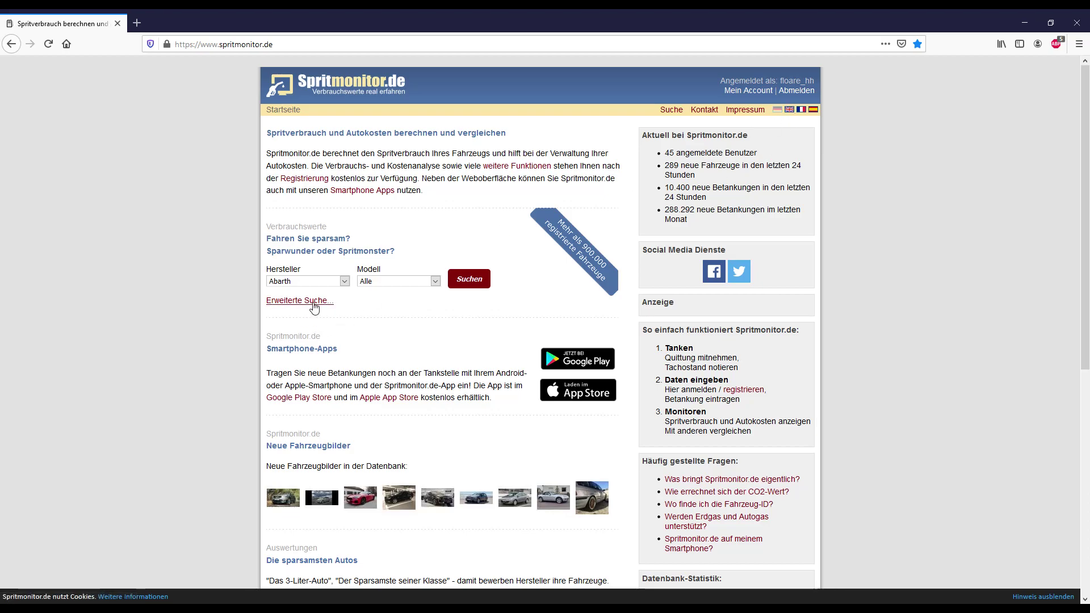
# Open the extended vehicle search and set the vehicle type to PKW and the manufacturer to Ford
pyautogui.click(314, 307)
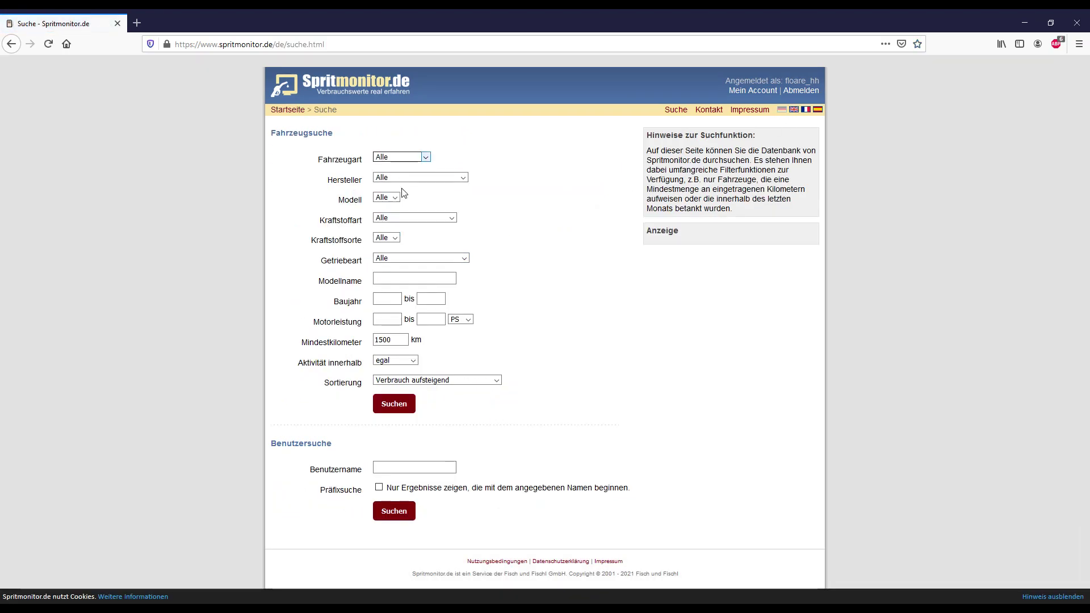
pyautogui.press('Down')
pyautogui.press('Tab')
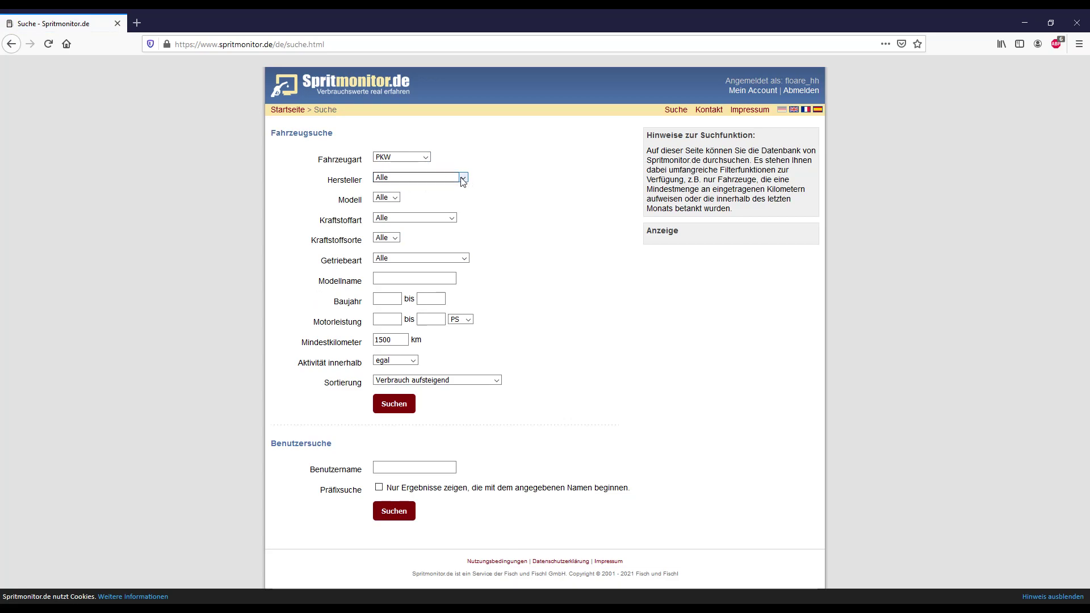
pyautogui.write('ford')
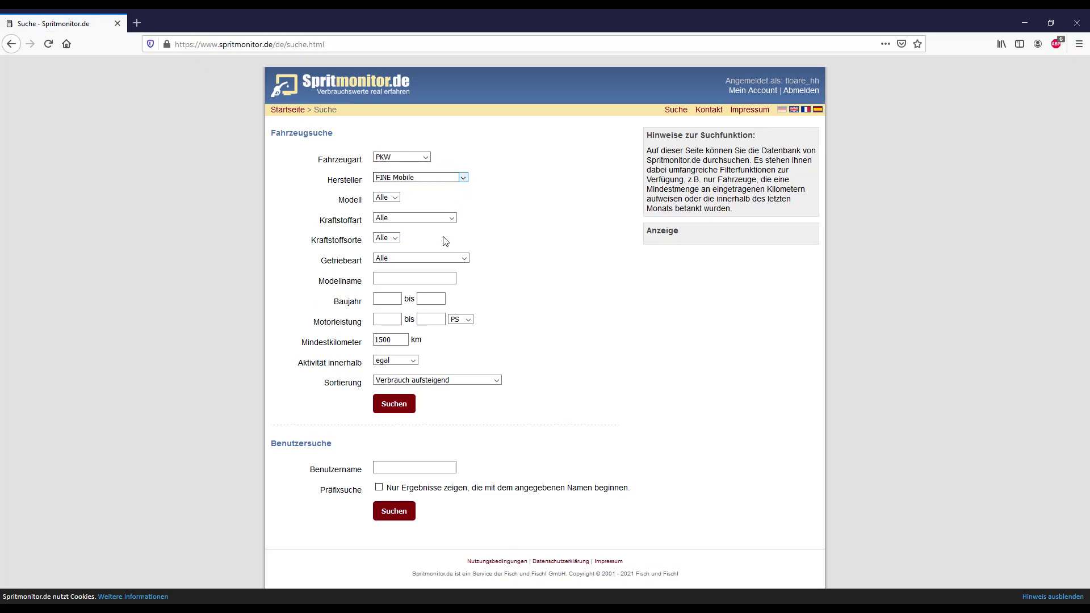
pyautogui.press('Tab')
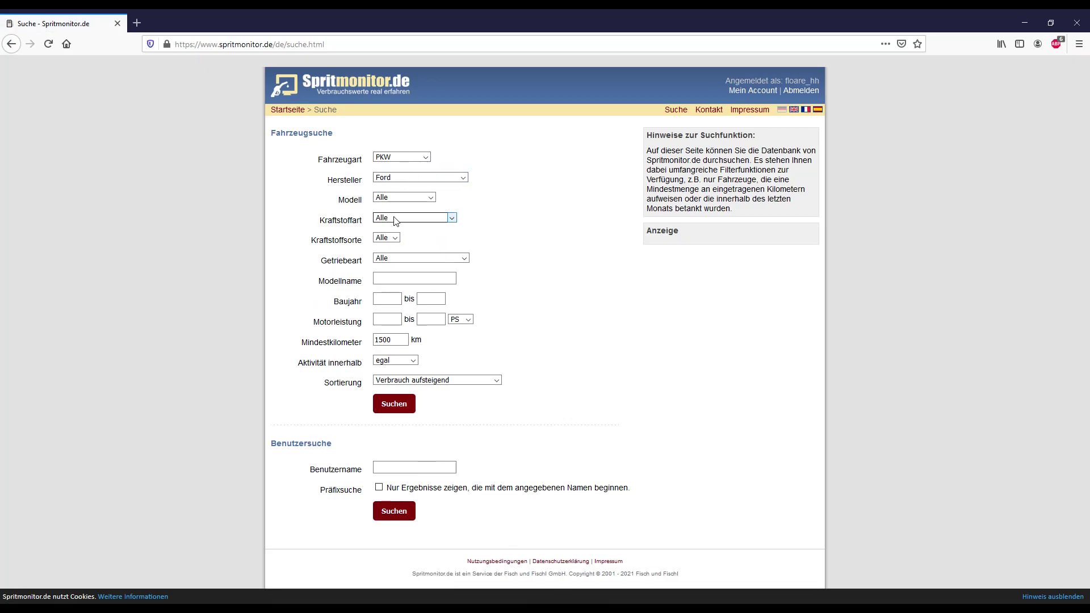
# Filter the search by model Focus, fuel type Benzin and gearbox type Schaltgetriebe
pyautogui.write('flfo')
pyautogui.press('Tab')
pyautogui.write('b')
pyautogui.press('Tab')
pyautogui.press('Tab')
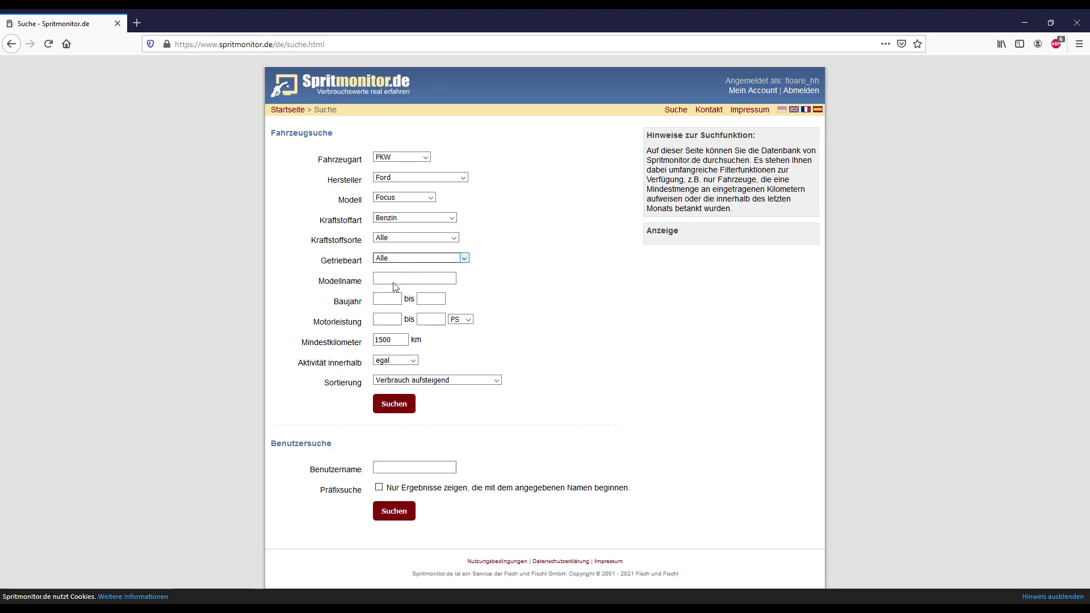
pyautogui.write('s')
pyautogui.click(419, 279)
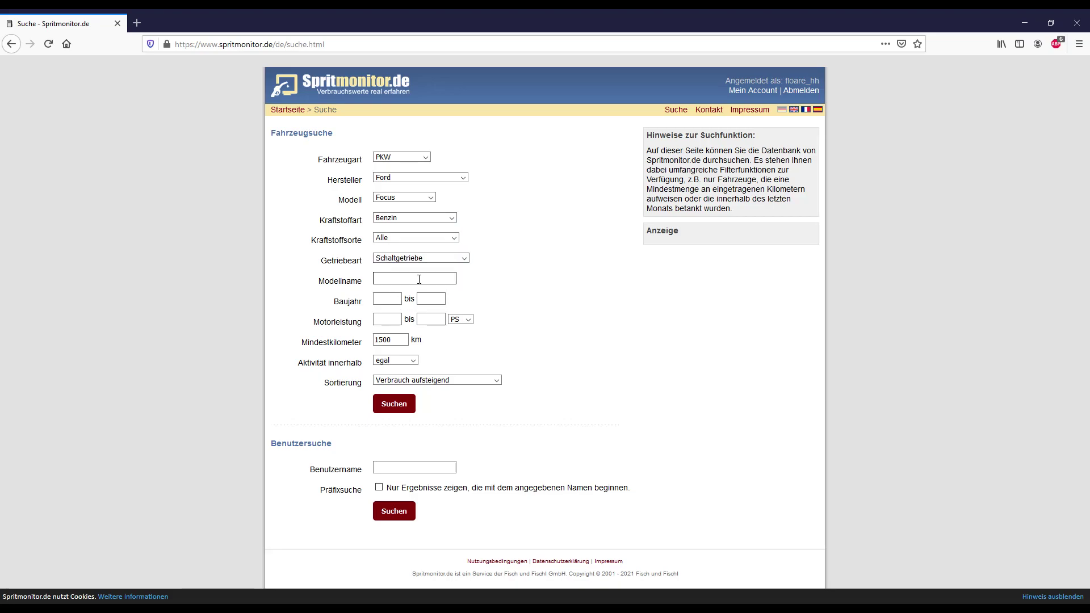
# Set the upper build year to 2017 and the engine power range to 125 to 125 PS, and run the vehicle search
pyautogui.click(413, 283)
pyautogui.click(394, 300)
pyautogui.press('Tab')
pyautogui.write('2017')
pyautogui.click(400, 321)
pyautogui.write('125')
pyautogui.press('Tab')
pyautogui.write('125')
pyautogui.click(407, 409)
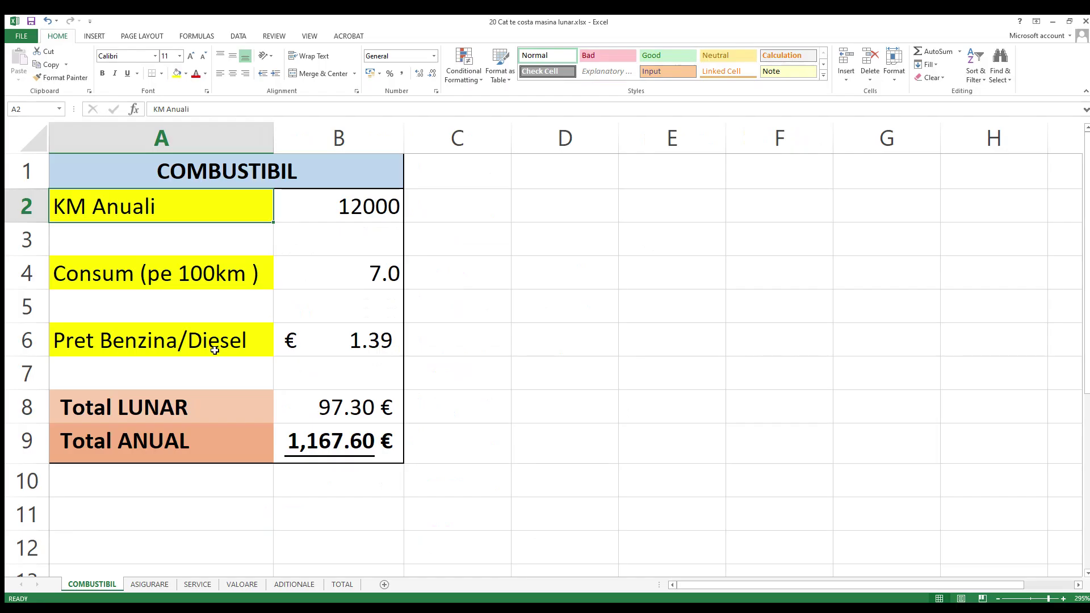
# In the Excel car cost workbook, examine the fuel price and totals on the COMBUSTIBIL sheet and the insurance costs on the ASIGURARE sheet
pyautogui.click(138, 354)
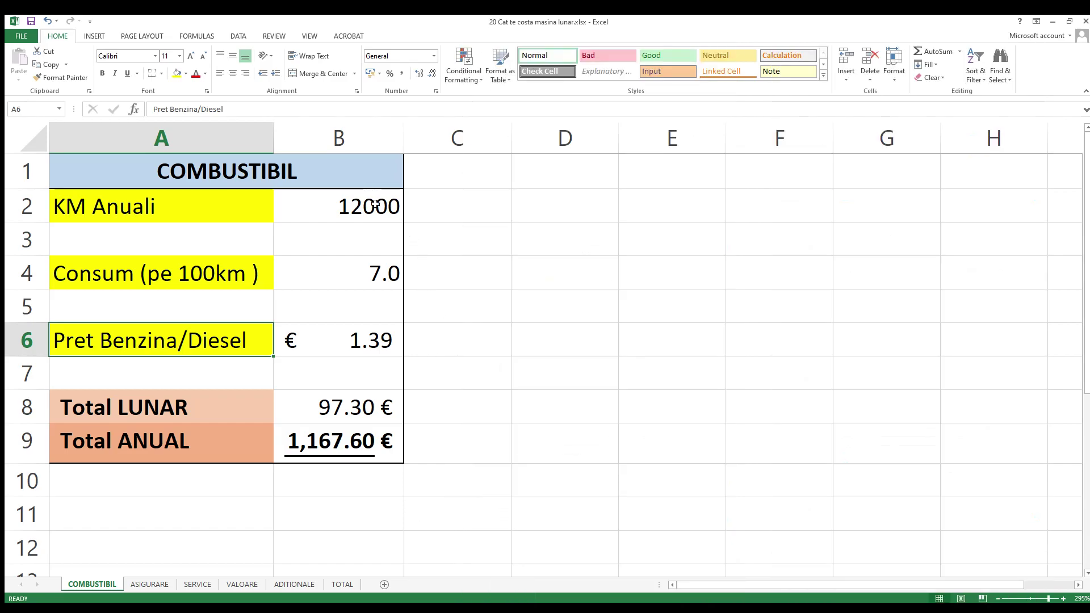
pyautogui.click(368, 409)
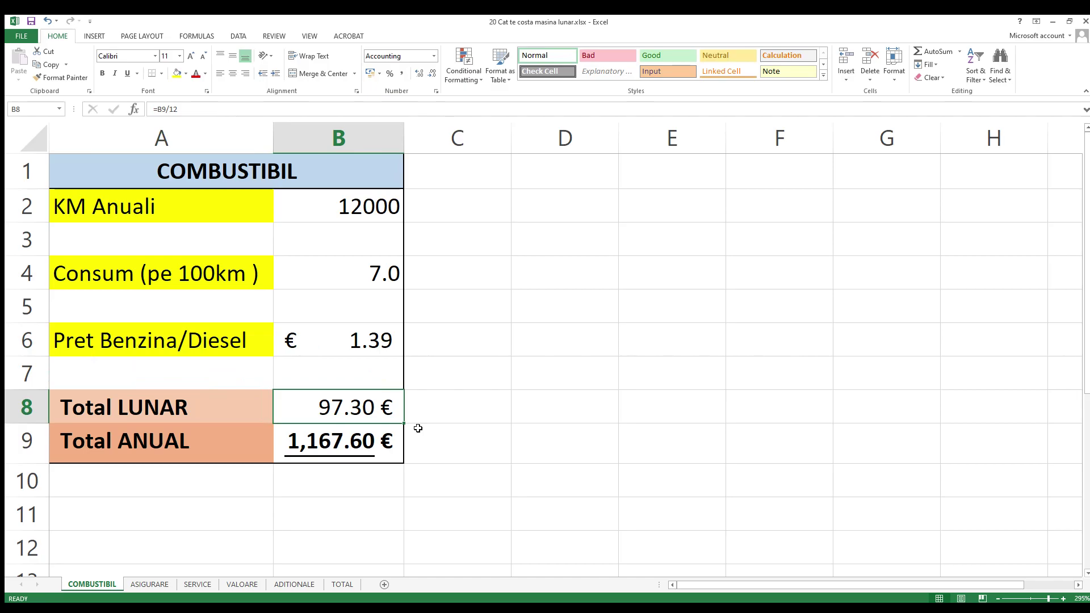
pyautogui.click(377, 448)
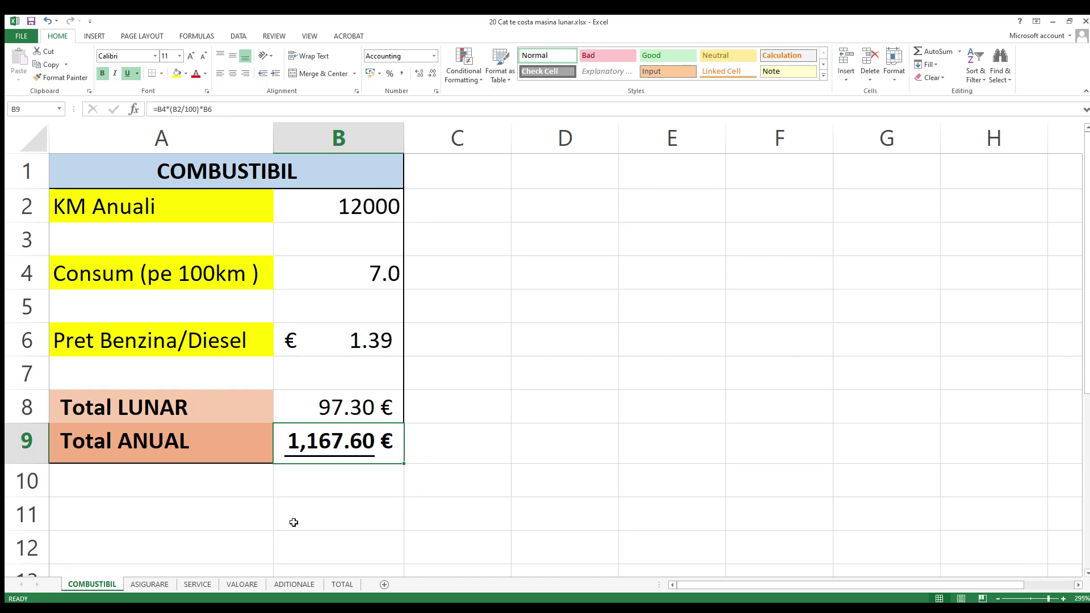
pyautogui.hotkey('ctrl', 'pagedown')
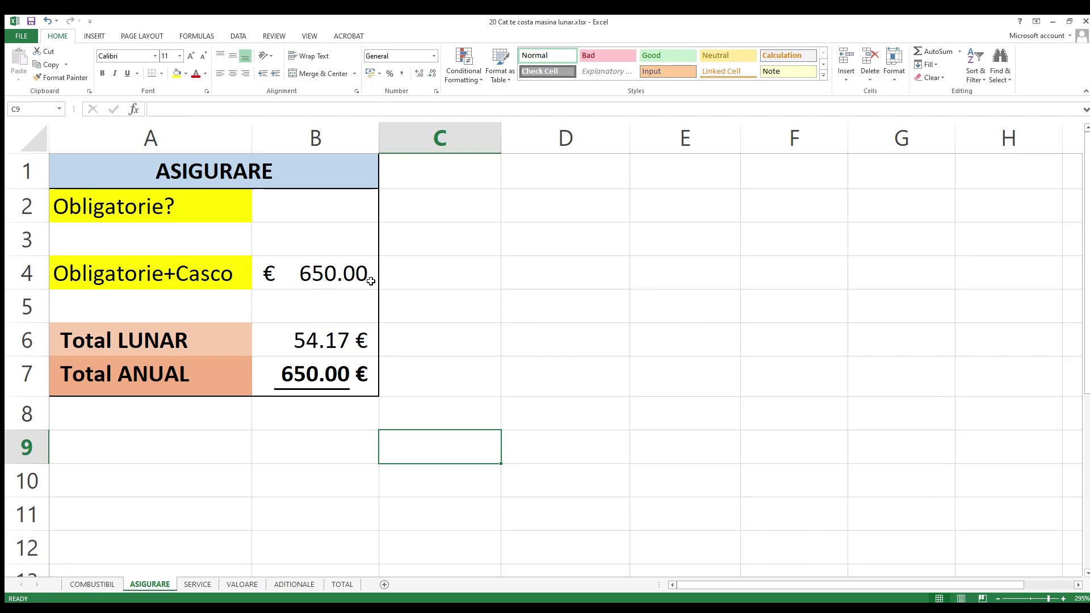
pyautogui.click(414, 280)
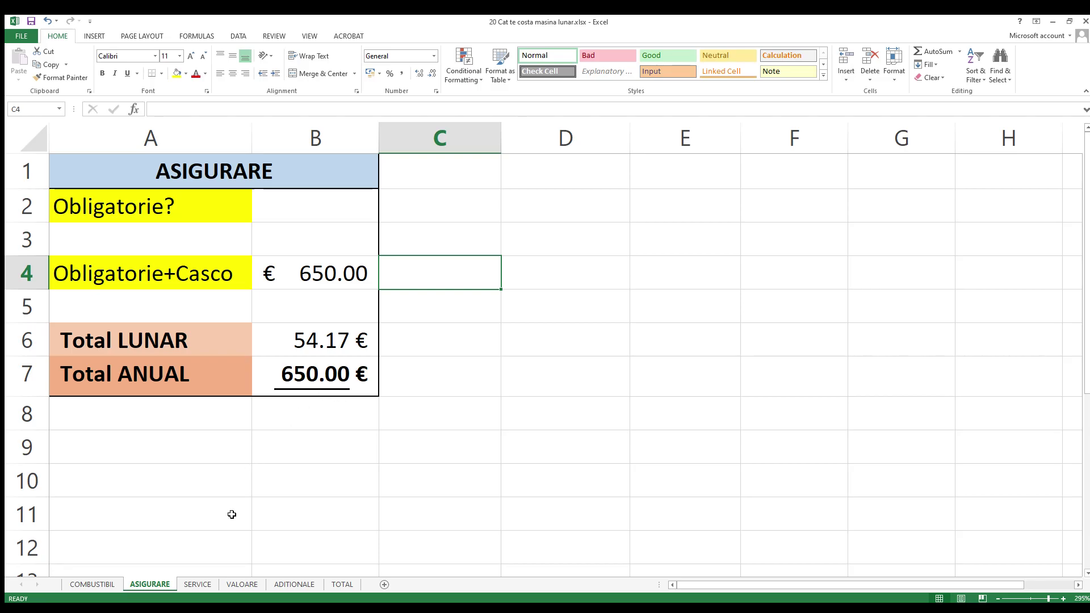
# Examine the SERVICE sheet's entries for service, ITP (TÜV), unexpected repairs and wheel changes
pyautogui.click(194, 587)
pyautogui.click(511, 284)
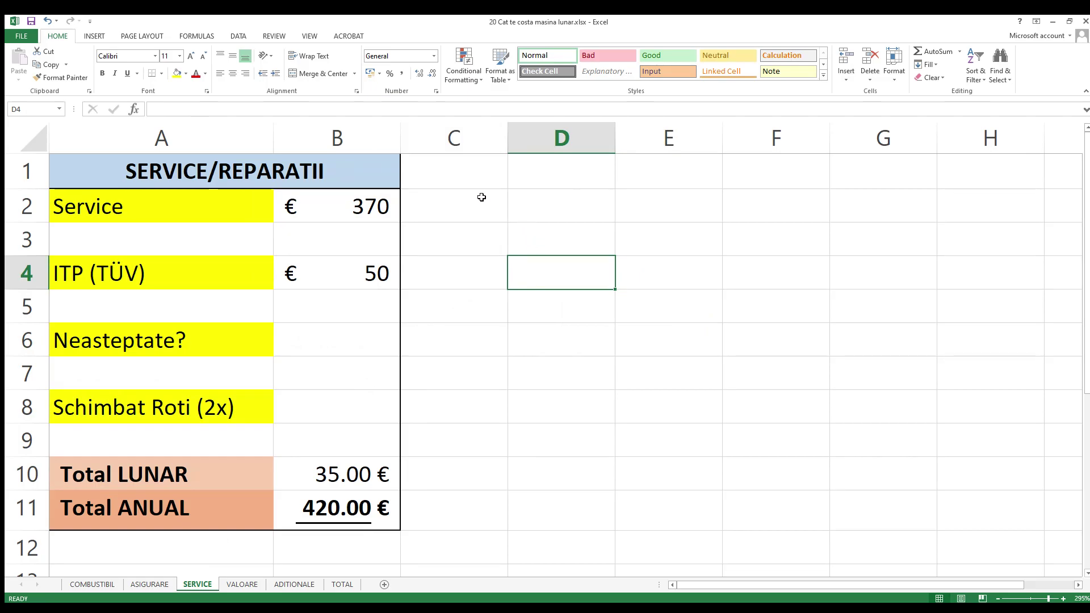
pyautogui.click(334, 213)
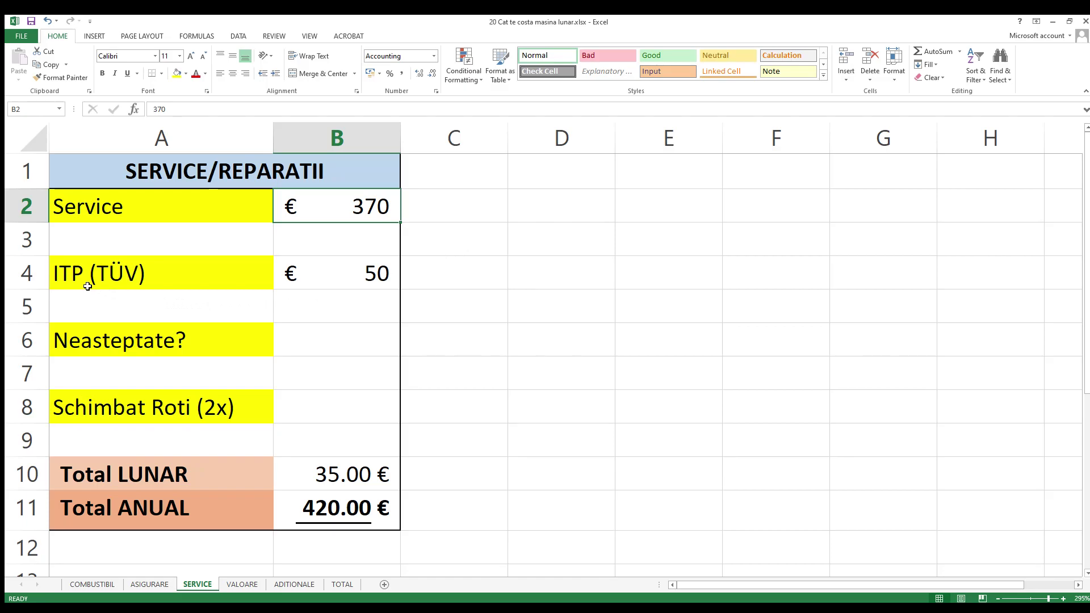
pyautogui.click(96, 285)
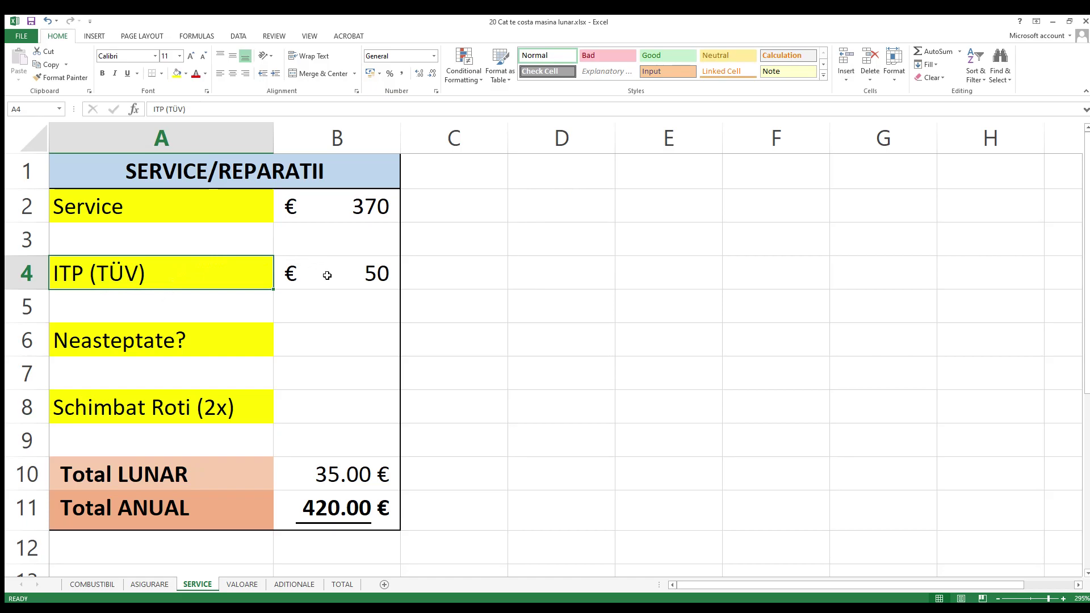
pyautogui.click(348, 280)
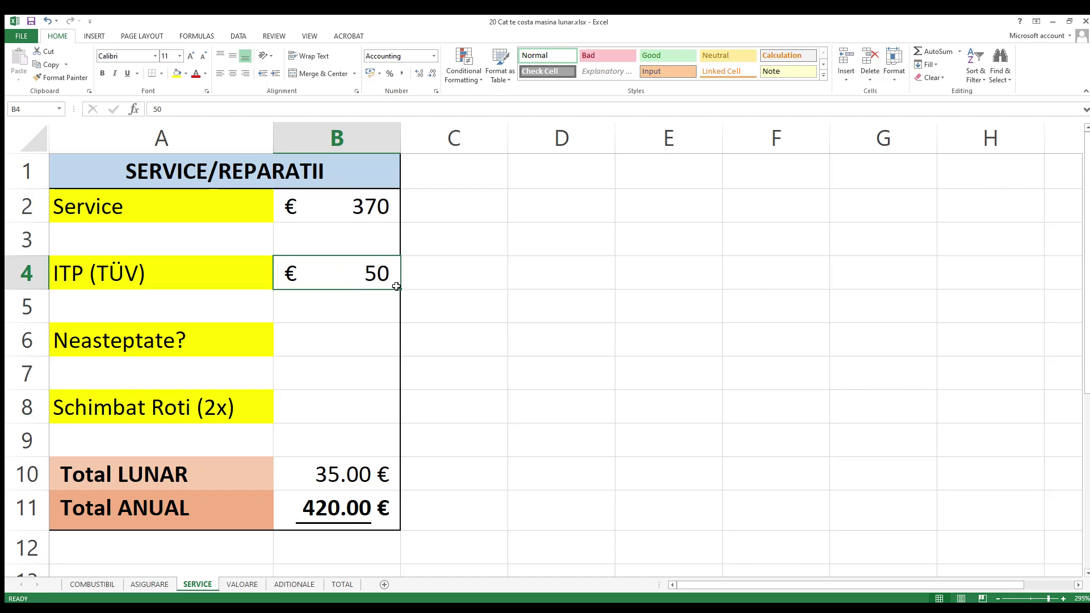
pyautogui.click(193, 349)
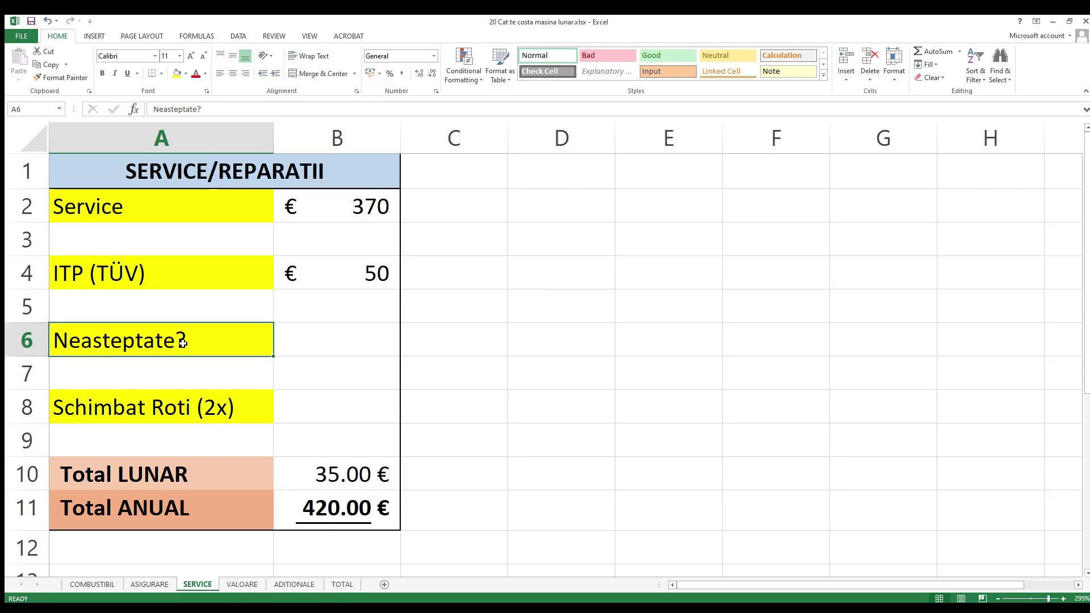
pyautogui.click(350, 343)
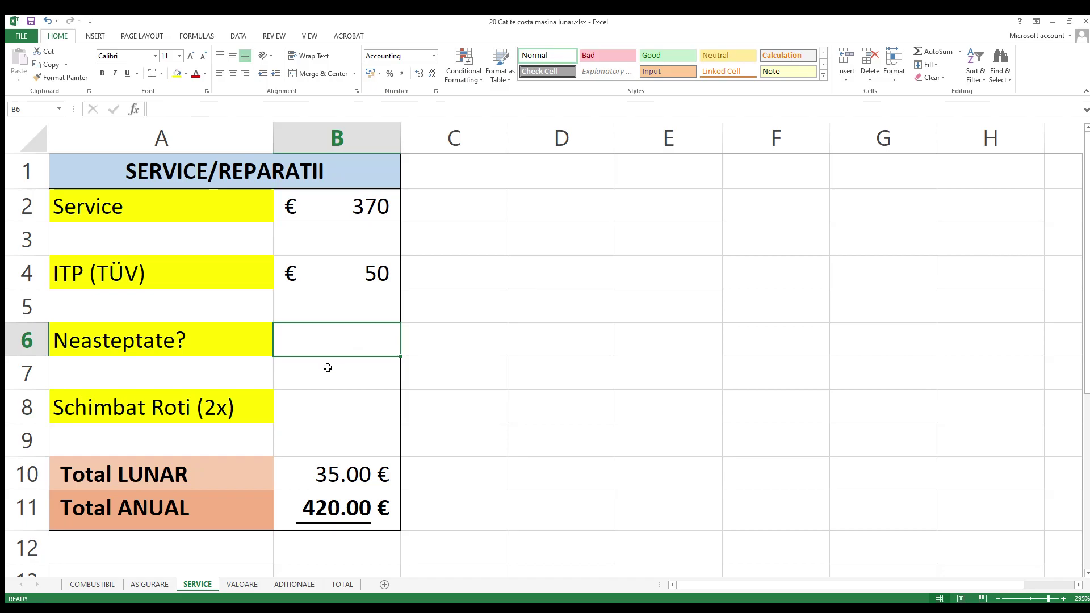
pyautogui.click(296, 420)
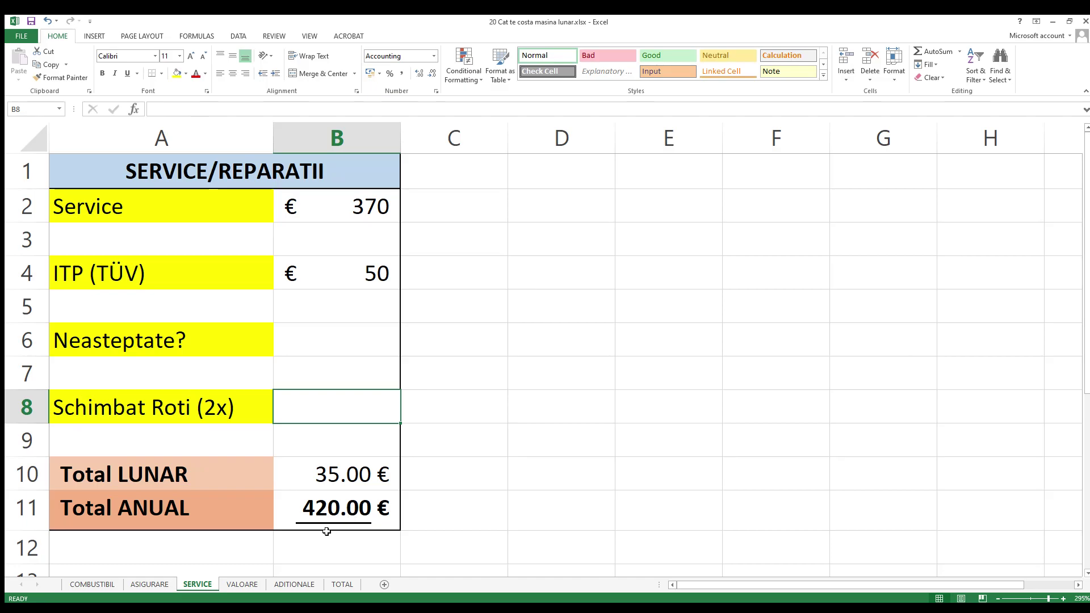
# Examine the purchase price, current price, value loss and the monthly and annual total formulas on the VALOARE sheet
pyautogui.click(242, 584)
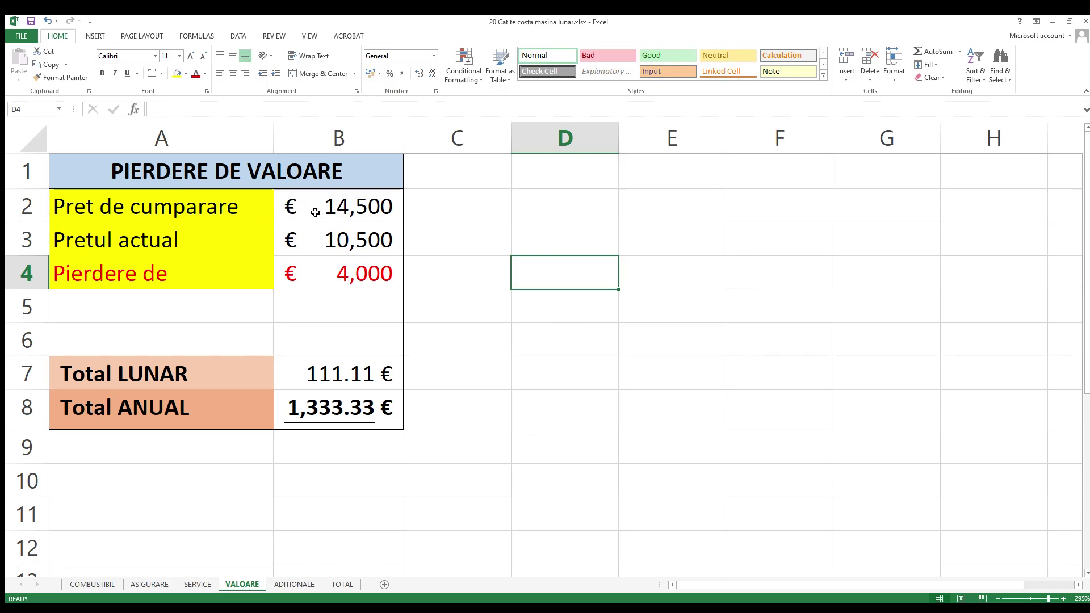
pyautogui.click(313, 213)
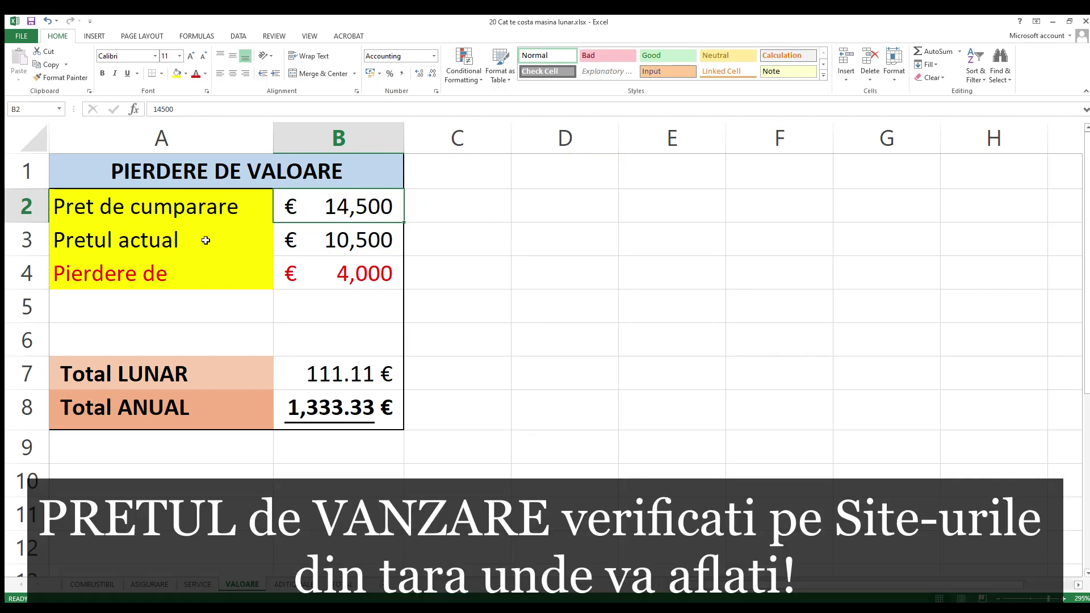
pyautogui.click(295, 240)
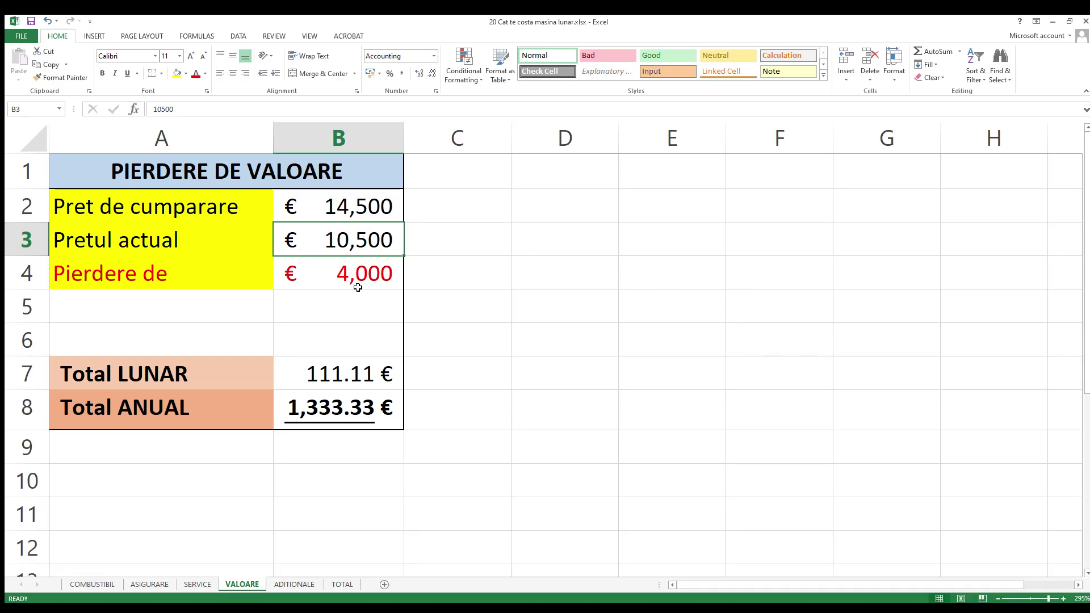
pyautogui.click(386, 279)
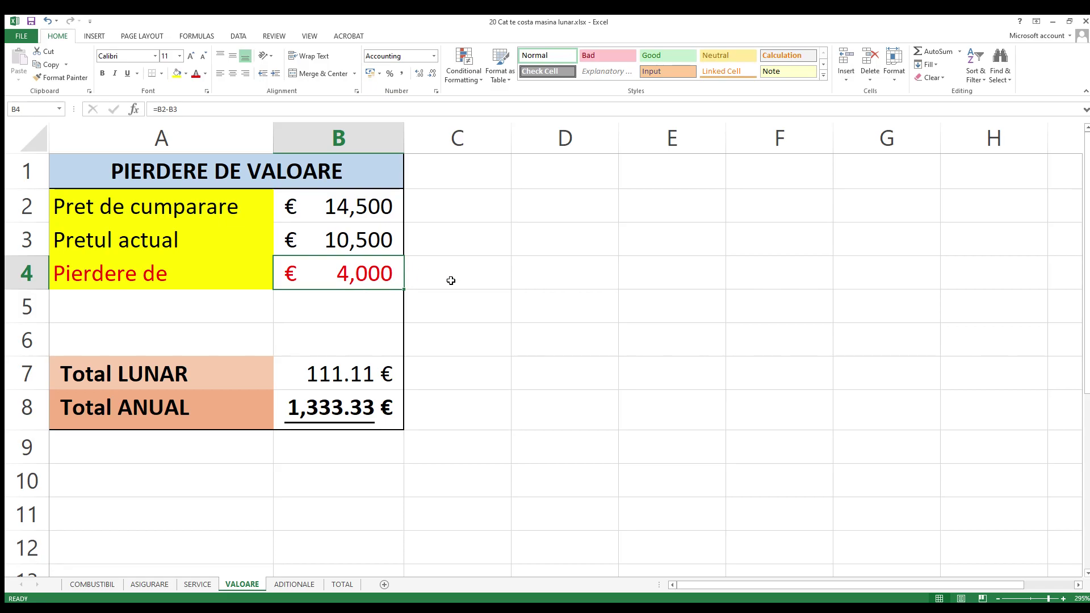
pyautogui.click(336, 412)
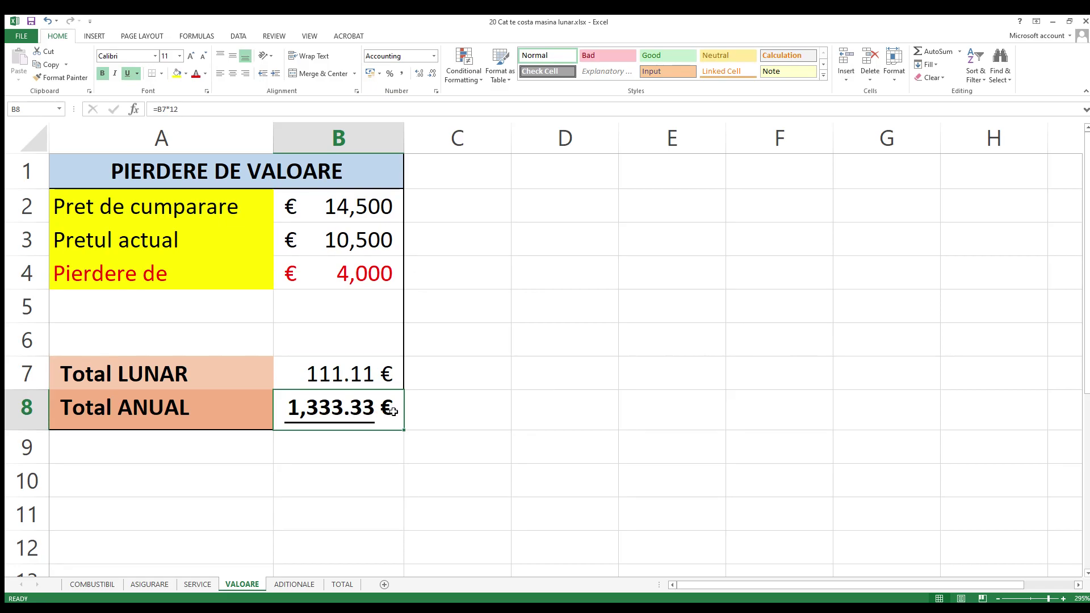
pyautogui.click(325, 378)
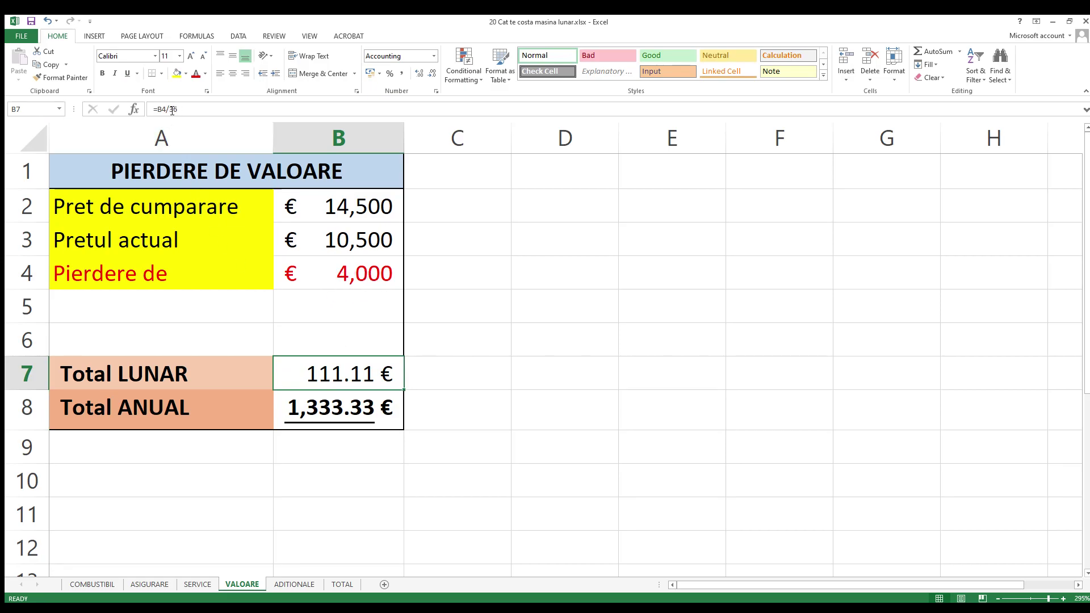
pyautogui.moveTo(404, 363); pyautogui.dragTo(343, 376)
pyautogui.click(351, 417)
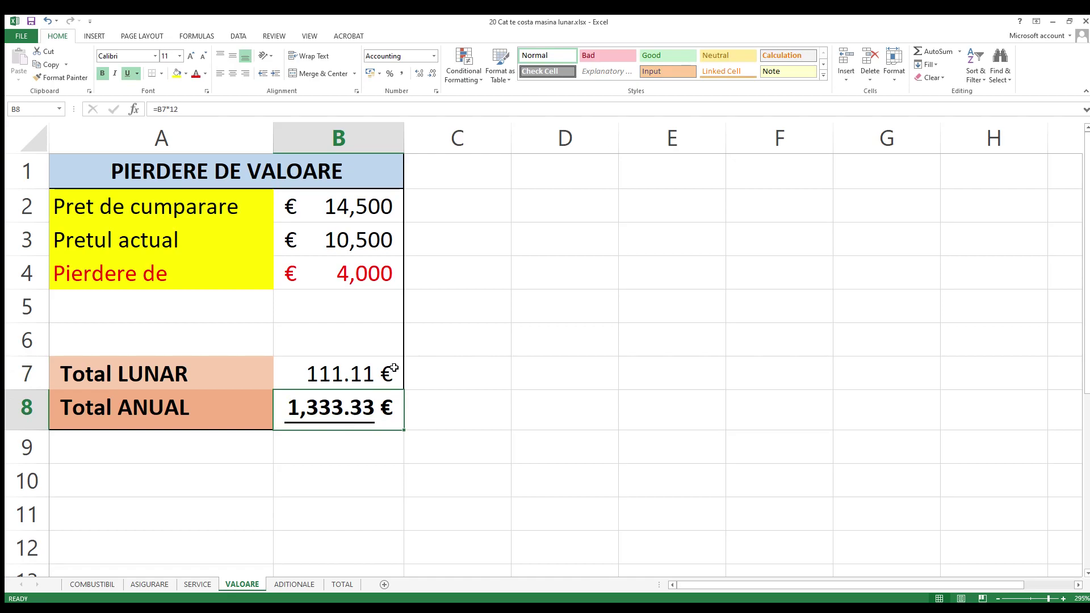
pyautogui.click(431, 320)
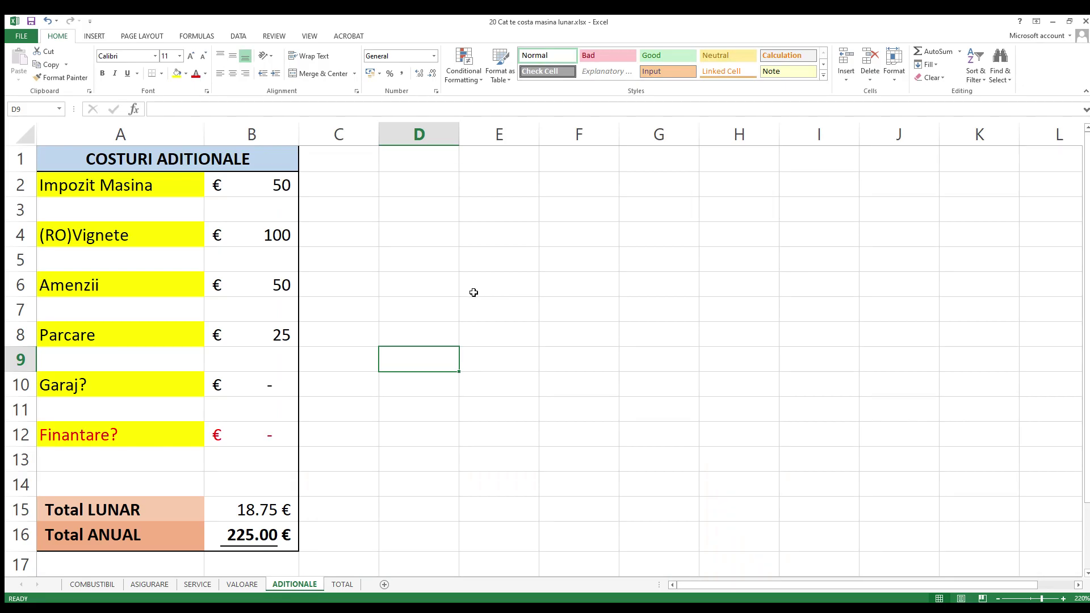
# Examine the car tax (Impozit Masina) and vignette ((RO)Vignete) costs on the ADITIONALE sheet
pyautogui.click(140, 192)
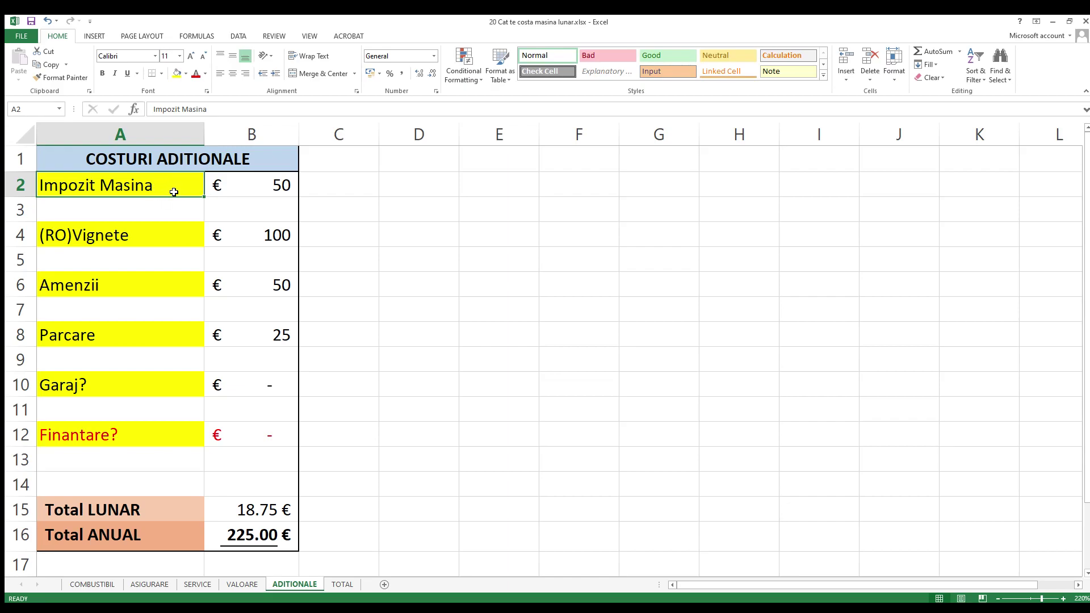
pyautogui.click(244, 185)
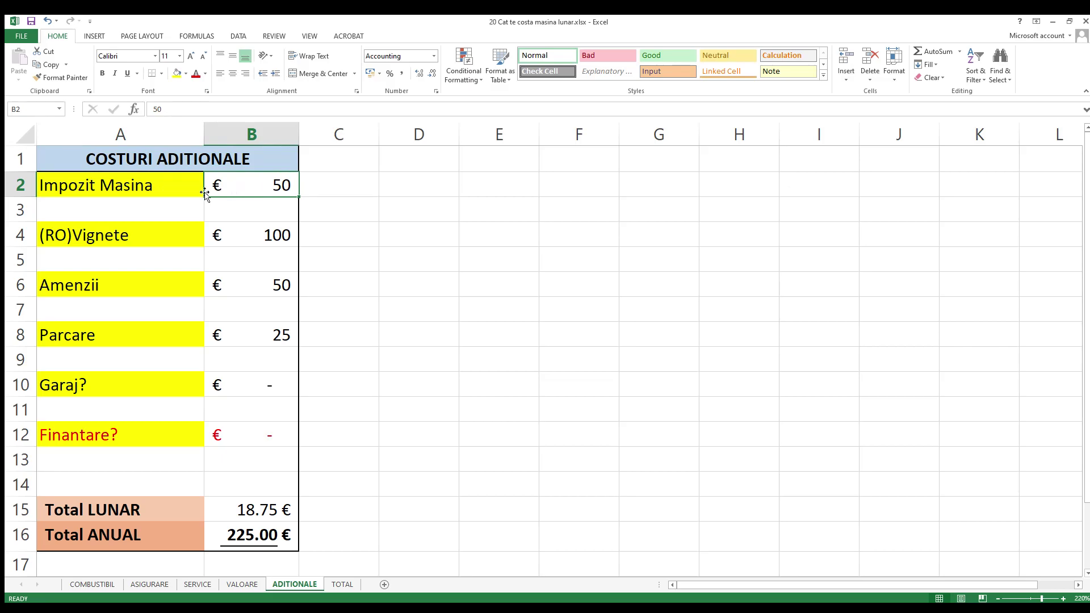
pyautogui.click(183, 236)
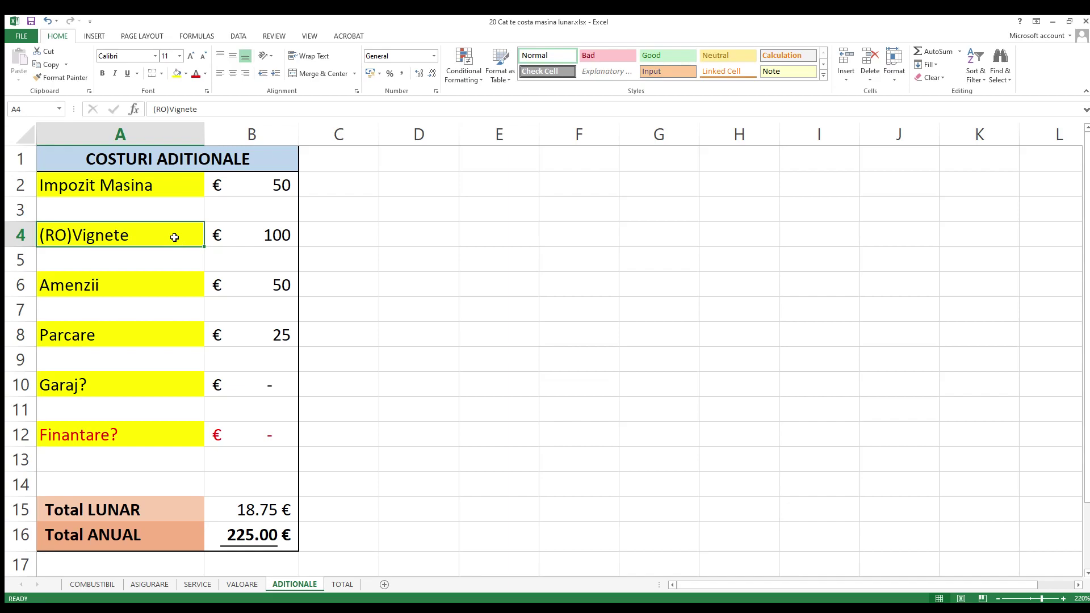
pyautogui.click(246, 237)
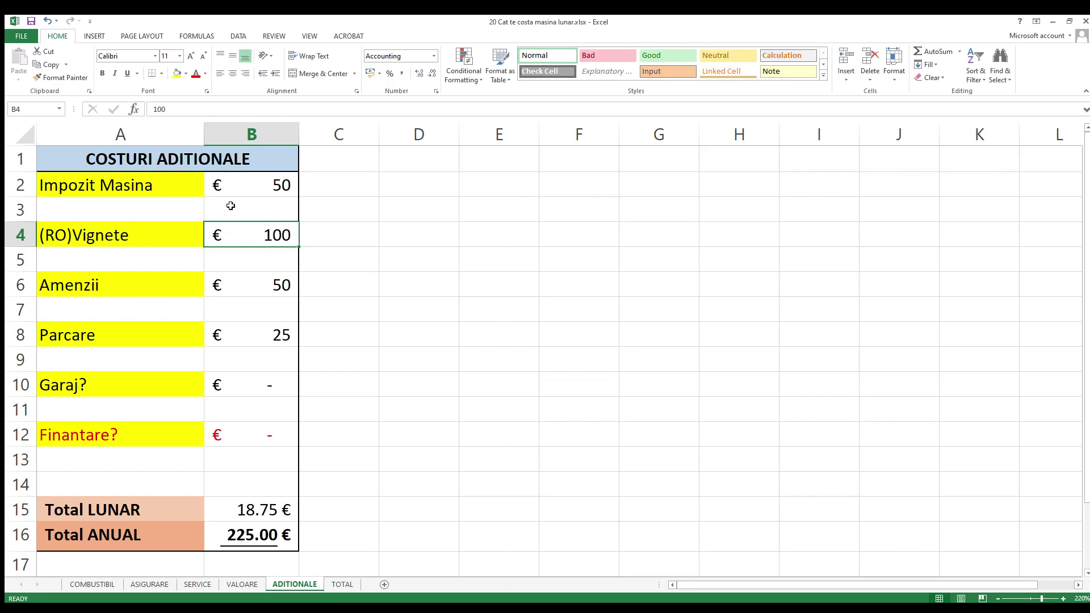
pyautogui.click(231, 188)
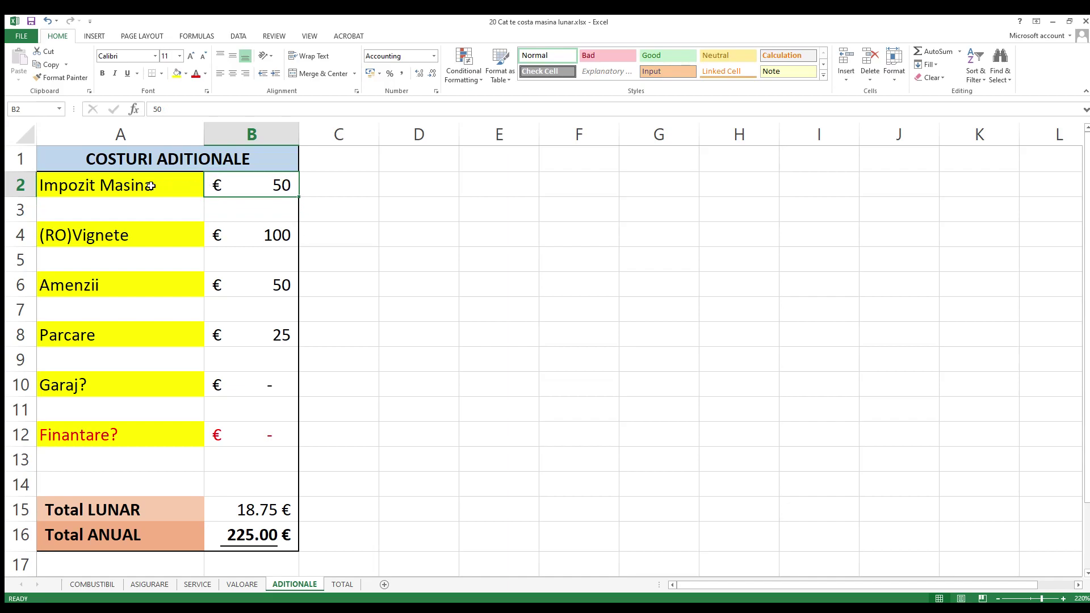
pyautogui.click(319, 209)
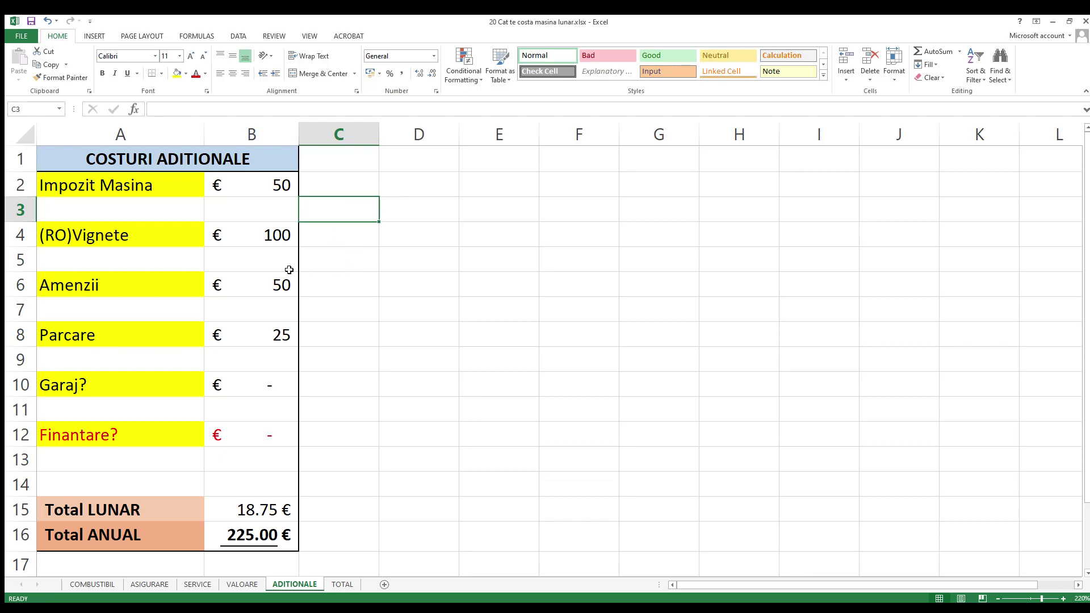
pyautogui.click(247, 188)
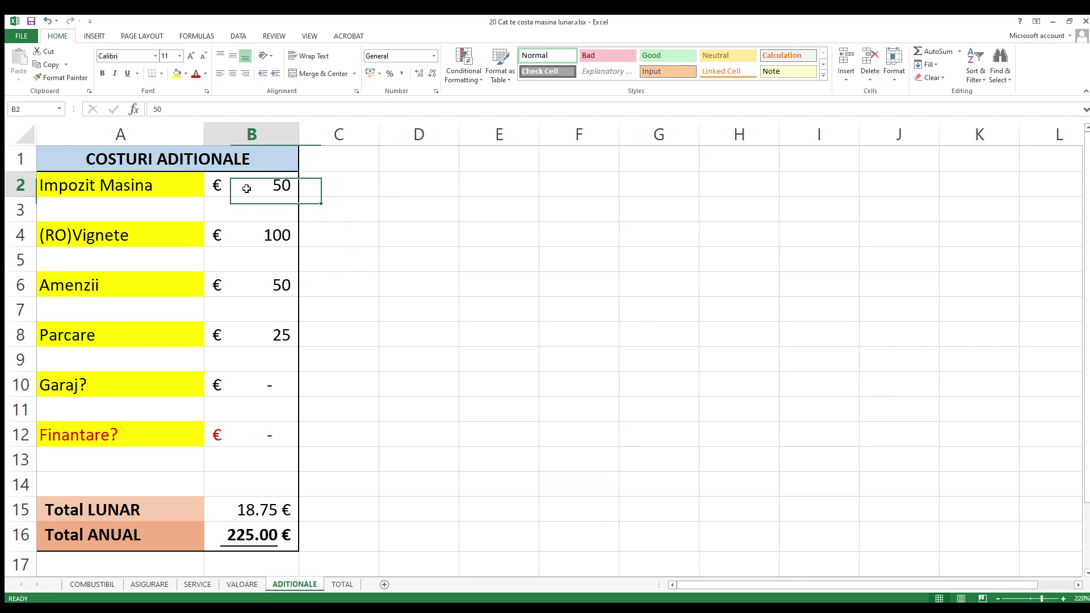
# Examine the fines (Amenzii), parking (Parcare) and garage (Garaj?) costs on the ADITIONALE sheet
pyautogui.click(143, 289)
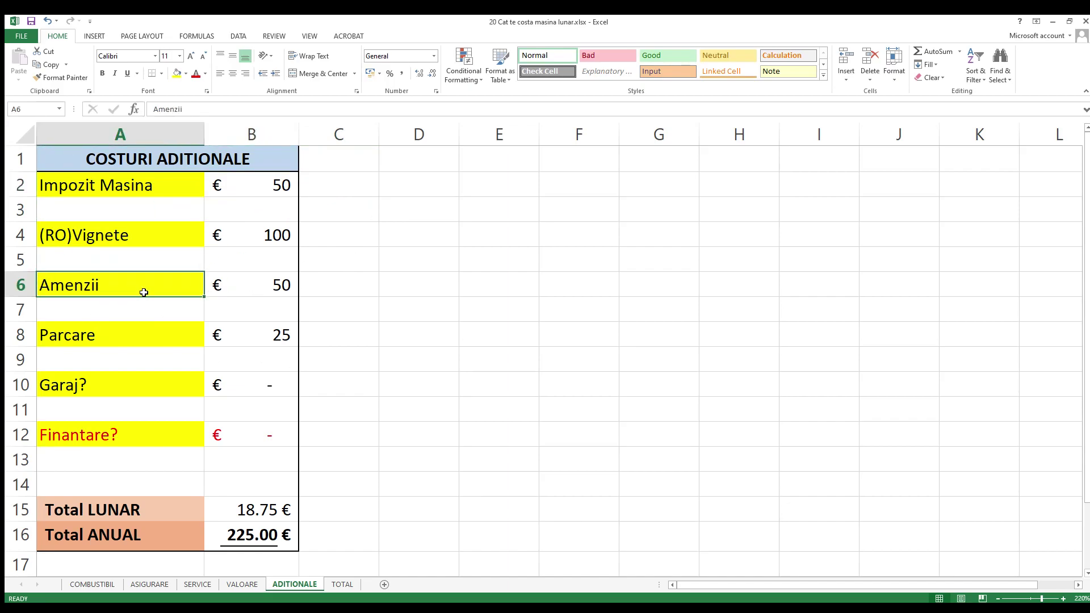
pyautogui.click(266, 285)
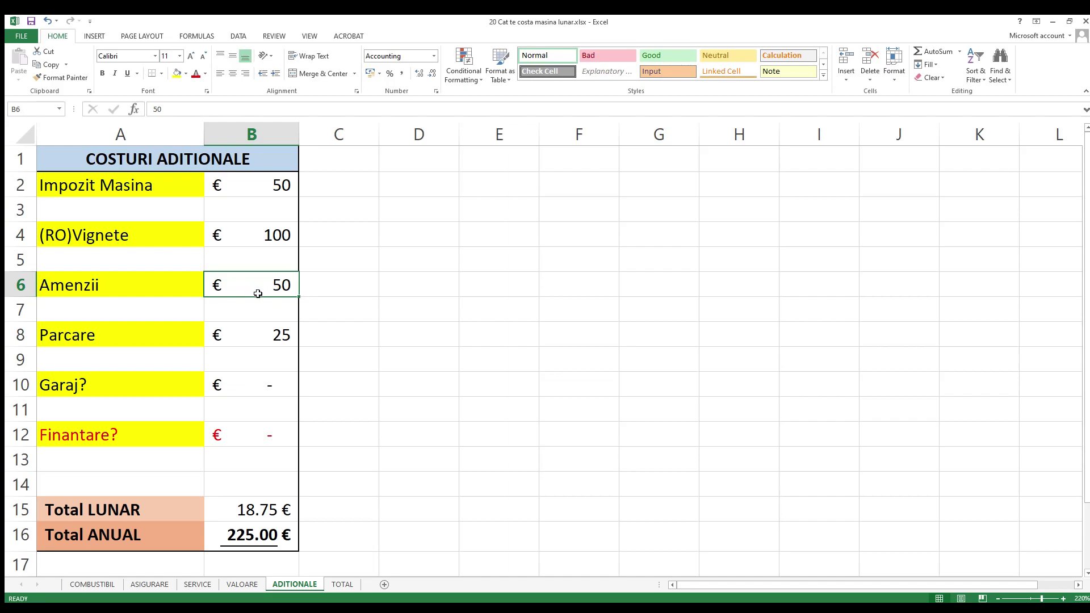
pyautogui.click(190, 318)
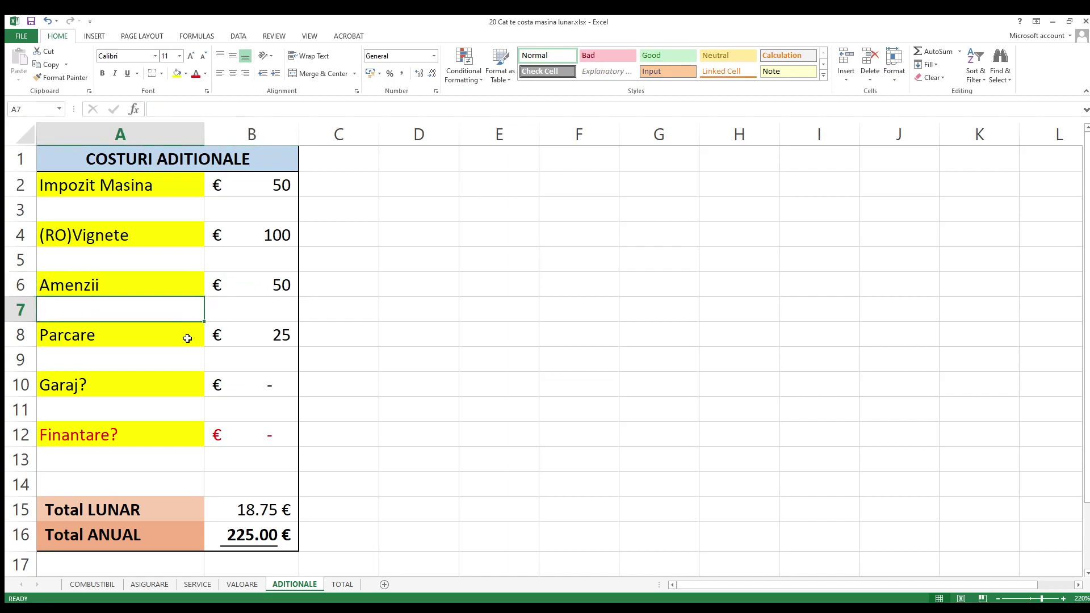
pyautogui.click(245, 339)
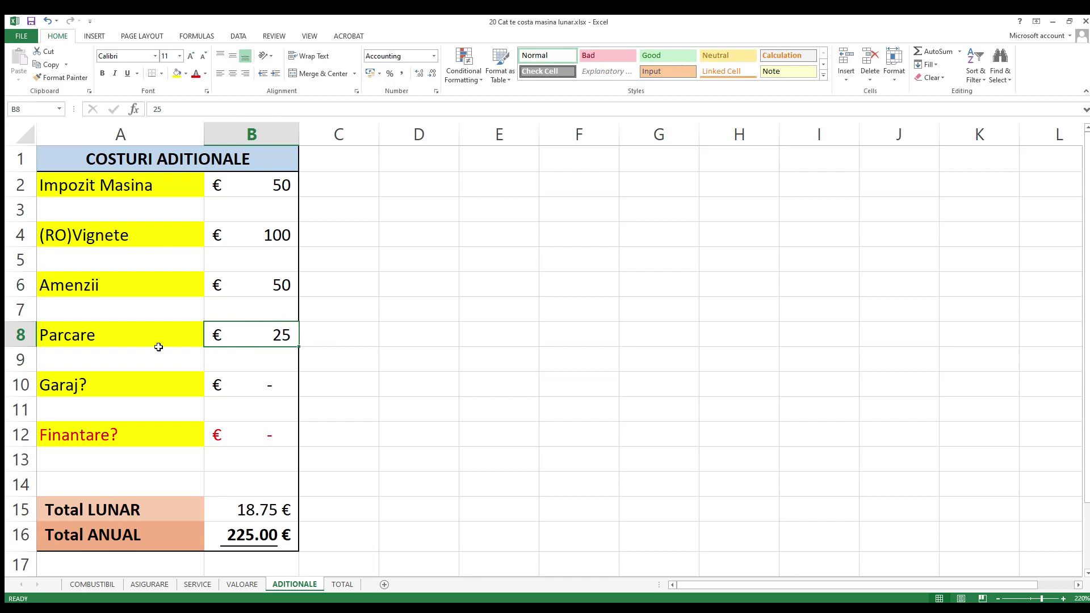
pyautogui.click(178, 385)
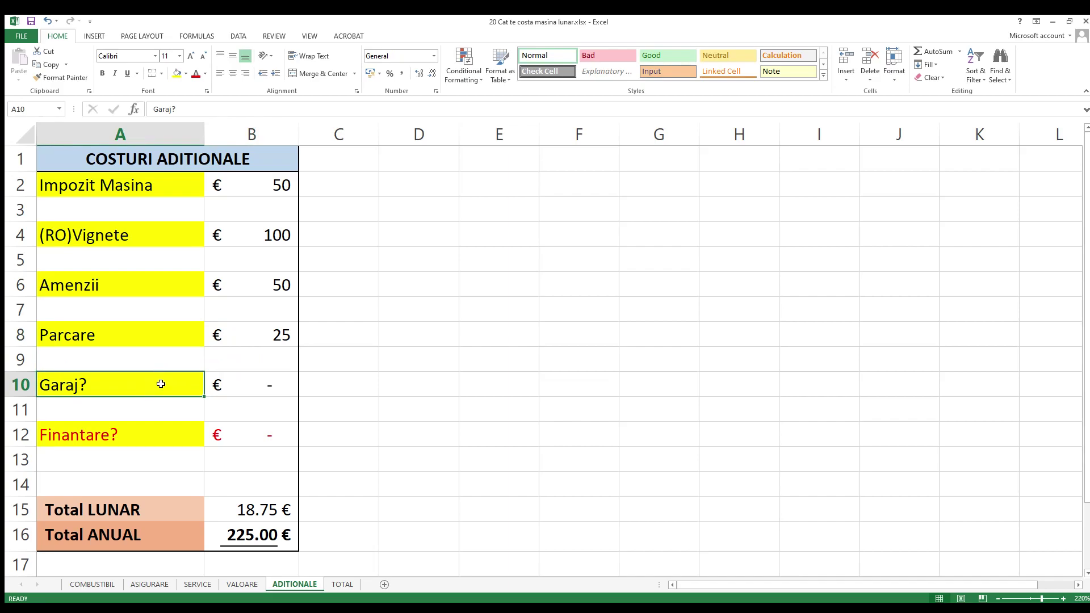
pyautogui.click(265, 384)
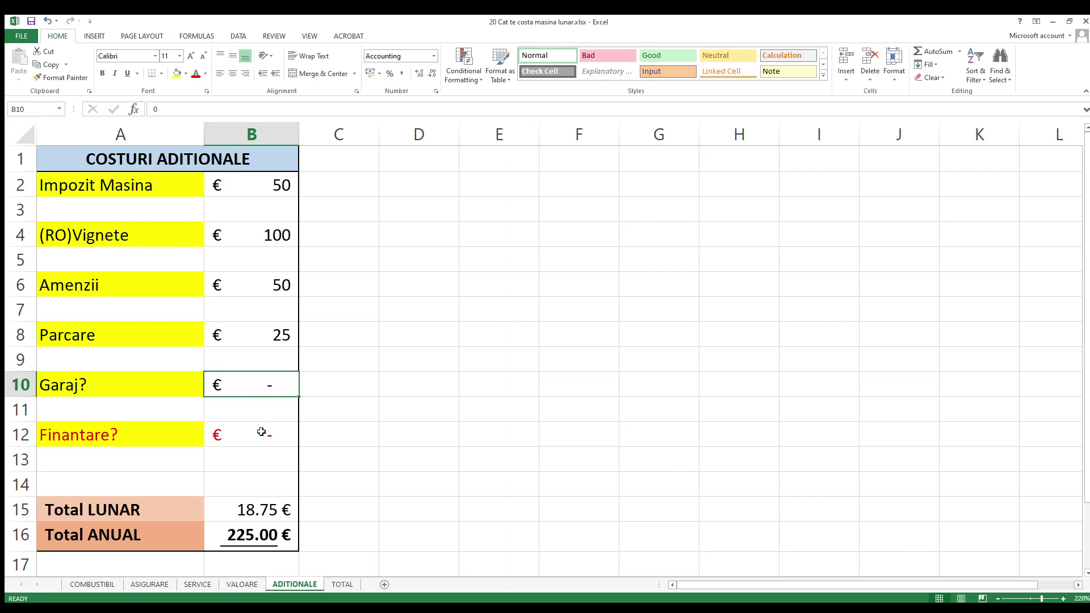
# Set the financing (Finantare?) cost on the ADITIONALE sheet to 250
pyautogui.click(176, 438)
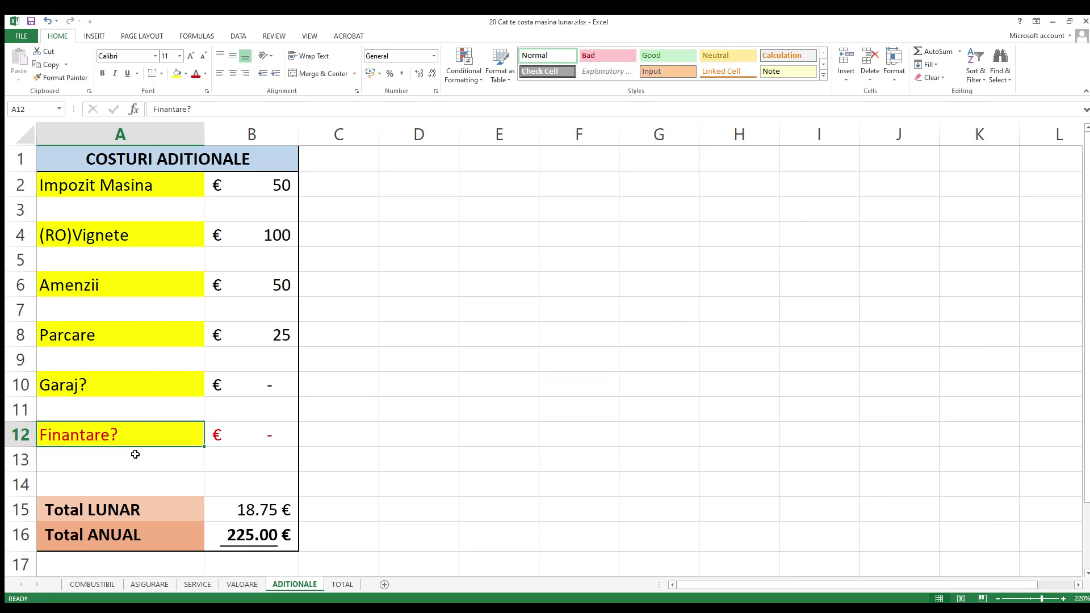
pyautogui.click(243, 435)
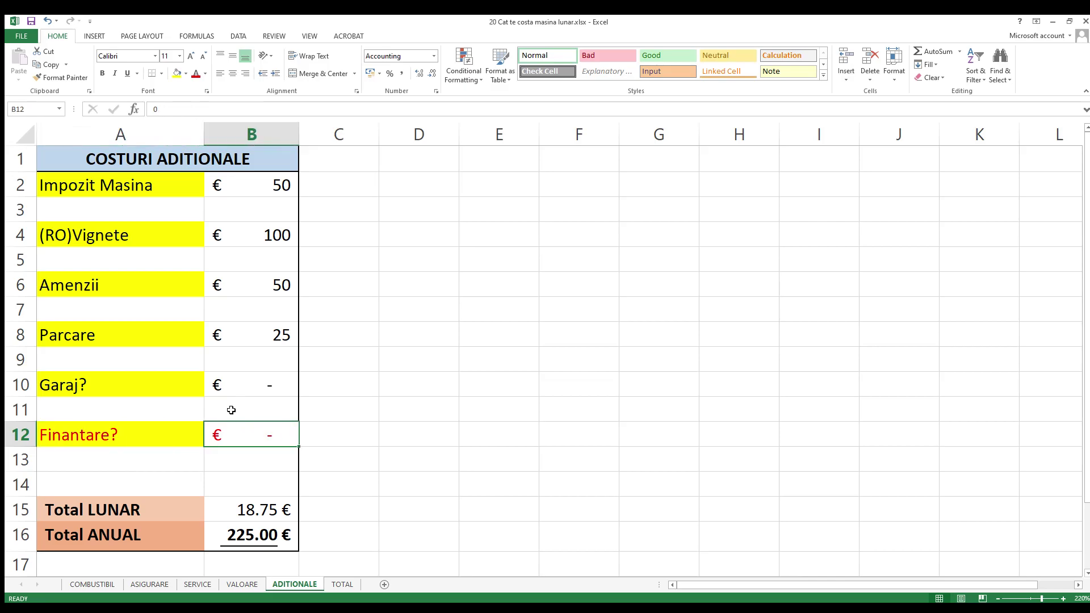
pyautogui.press('BackSpace')
pyautogui.write('250')
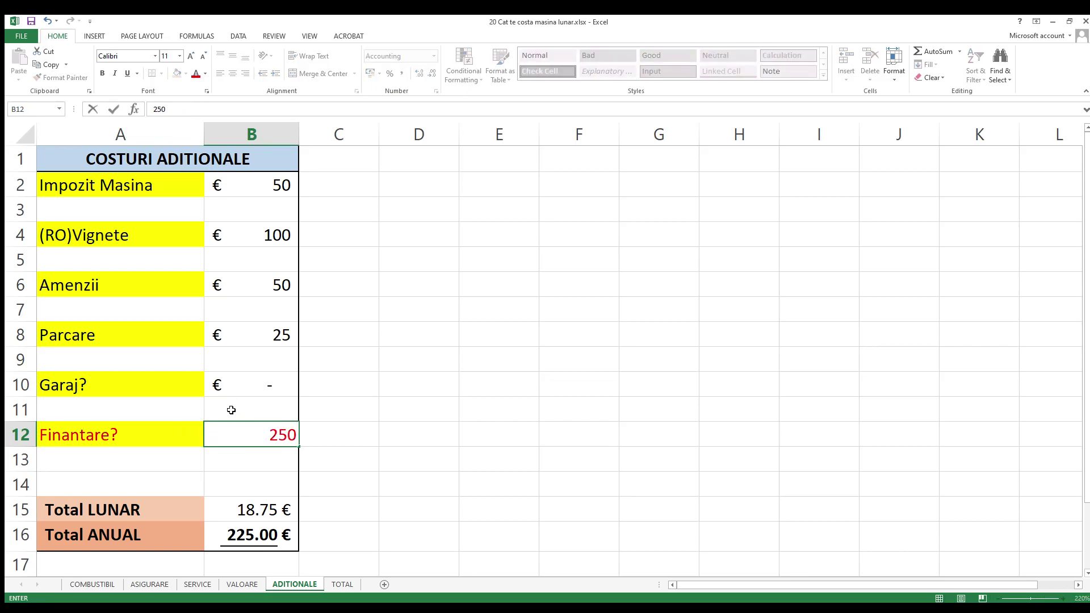
pyautogui.press('Return')
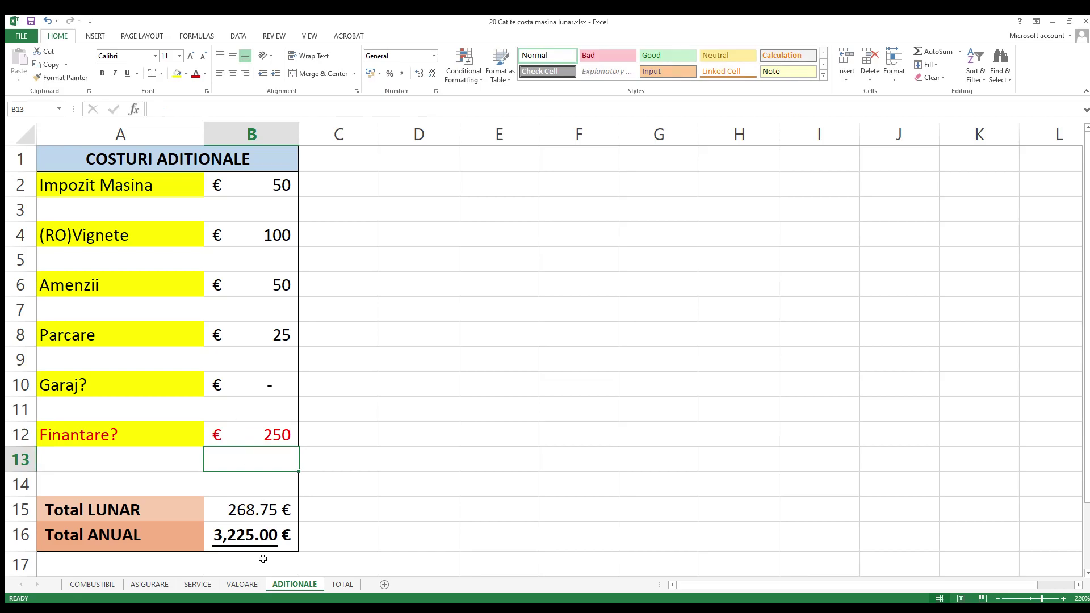
# Reset the financing (Finantare?) cost in B12 to 0
pyautogui.click(262, 436)
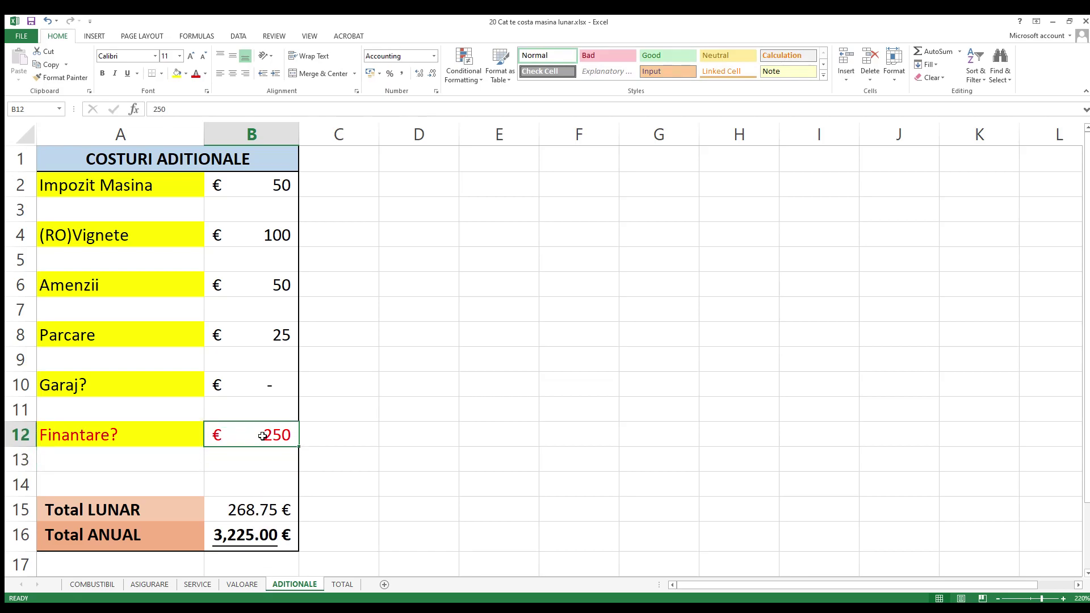
pyautogui.write('0')
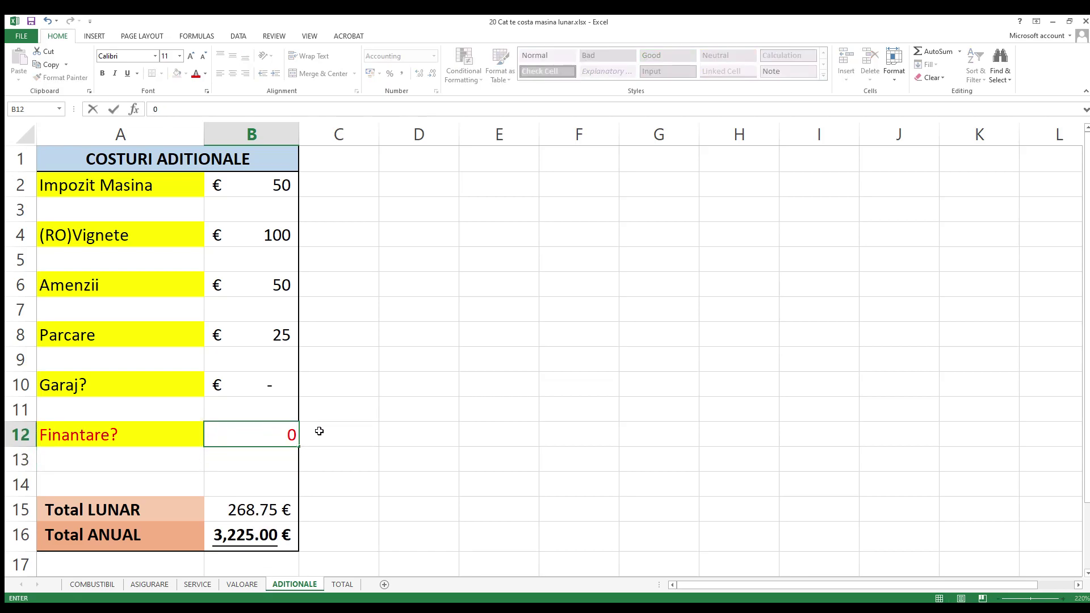
pyautogui.press('Return')
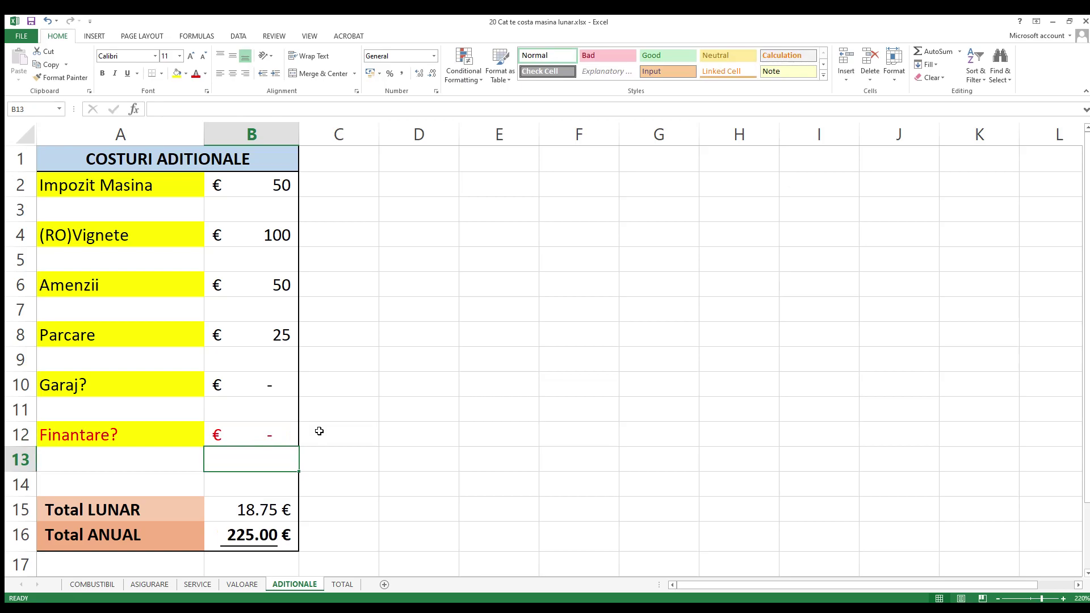
# Examine the monthly and annual cost summary on the TOTAL sheet, including the formulas behind the monthly Total and Total ADEVARAT
pyautogui.click(342, 585)
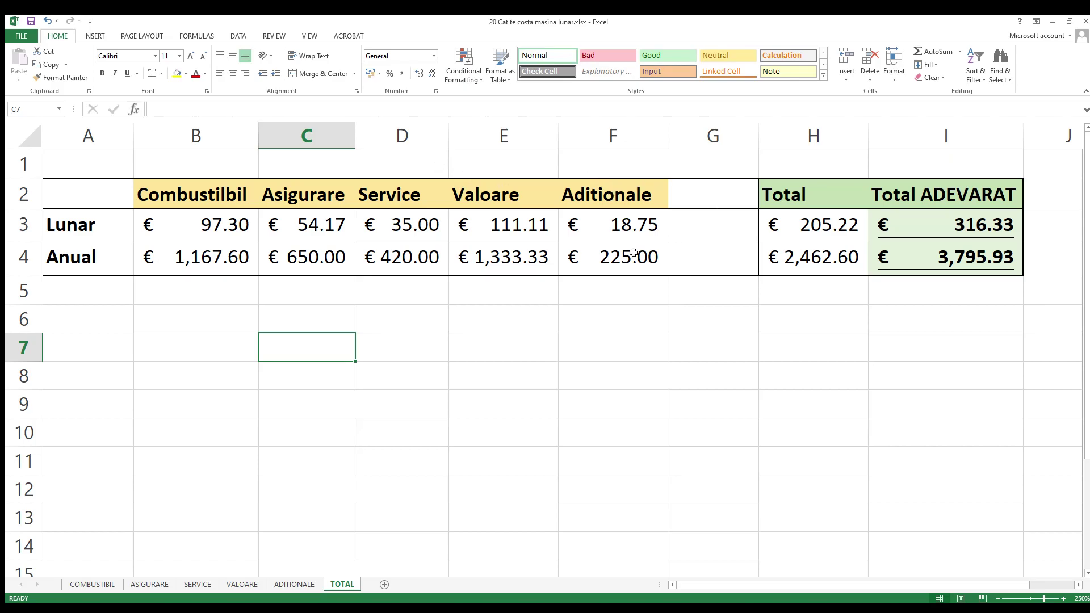
pyautogui.click(802, 231)
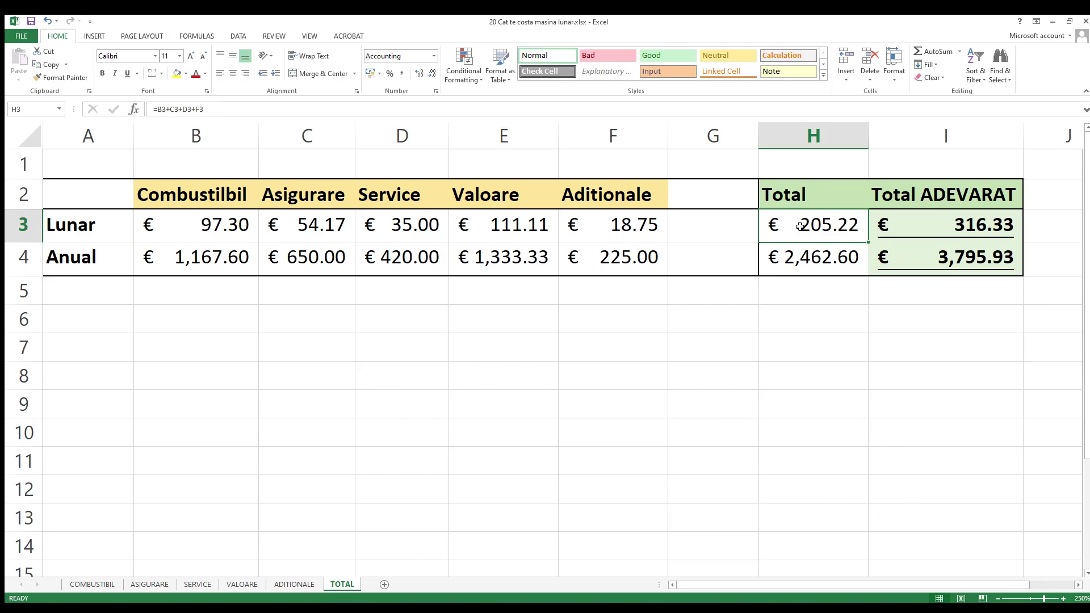
pyautogui.click(964, 226)
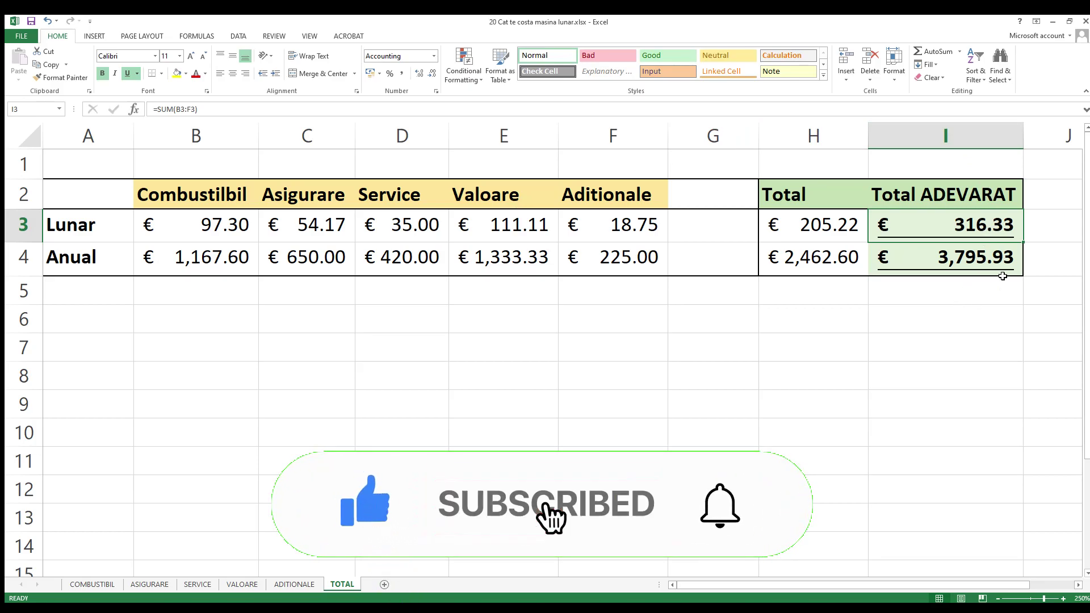
pyautogui.moveTo(85, 165); pyautogui.dragTo(991, 321)
pyautogui.click(917, 302)
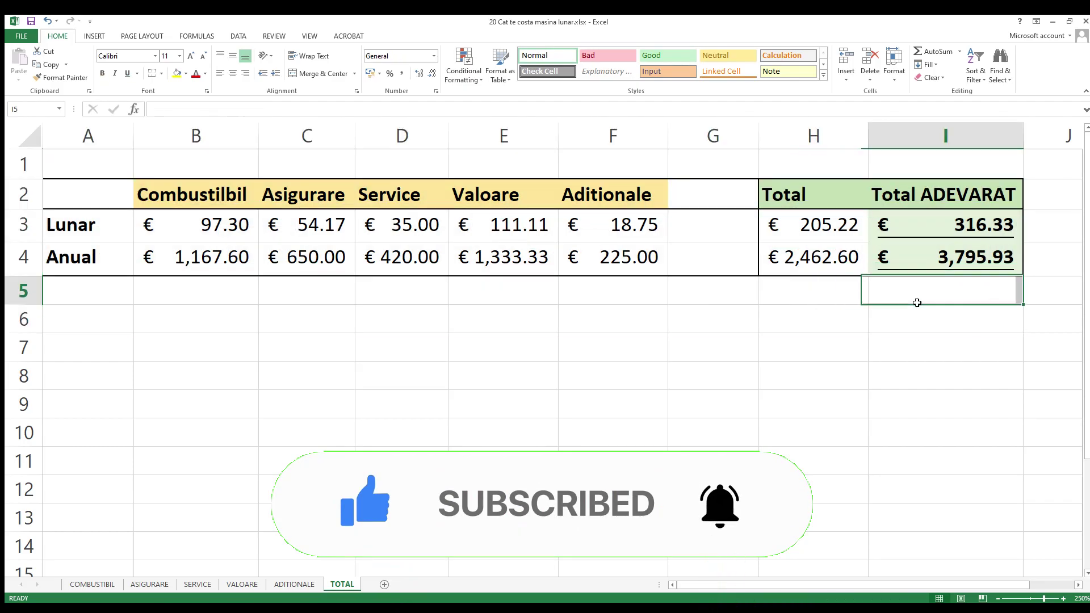